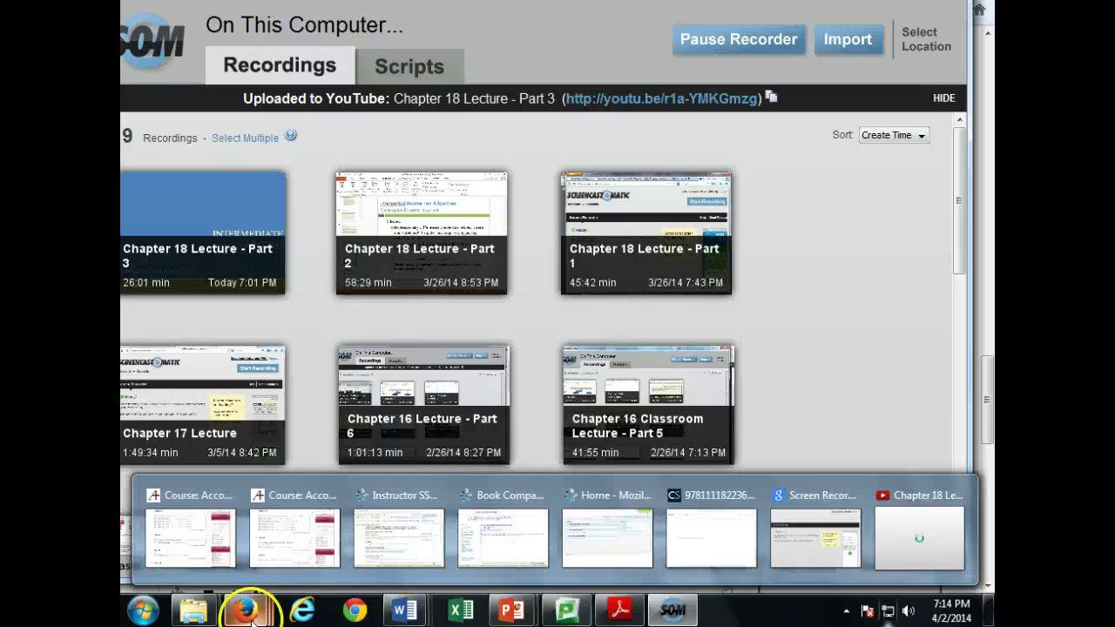
Bring the CourseSmart textbook page for exercise E18-13 to the front in Firefox
{"action": "left_click", "coordinate": [666, 531]}
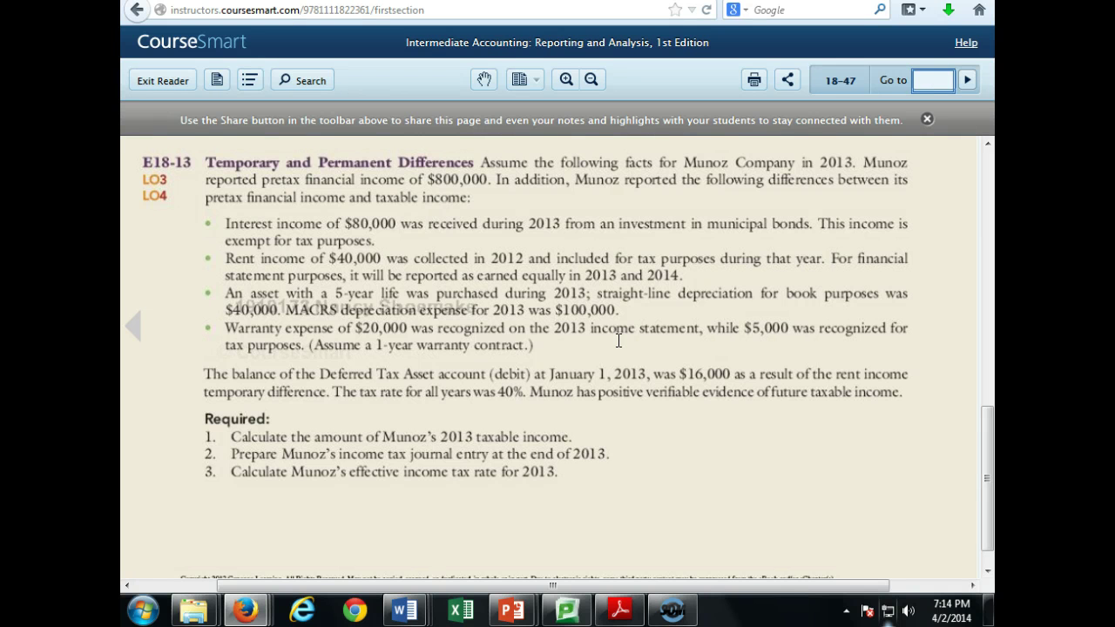
{"action": "left_click", "coordinate": [469, 374]}
{"action": "left_click", "coordinate": [124, 118]}
{"action": "left_click", "coordinate": [407, 72]}
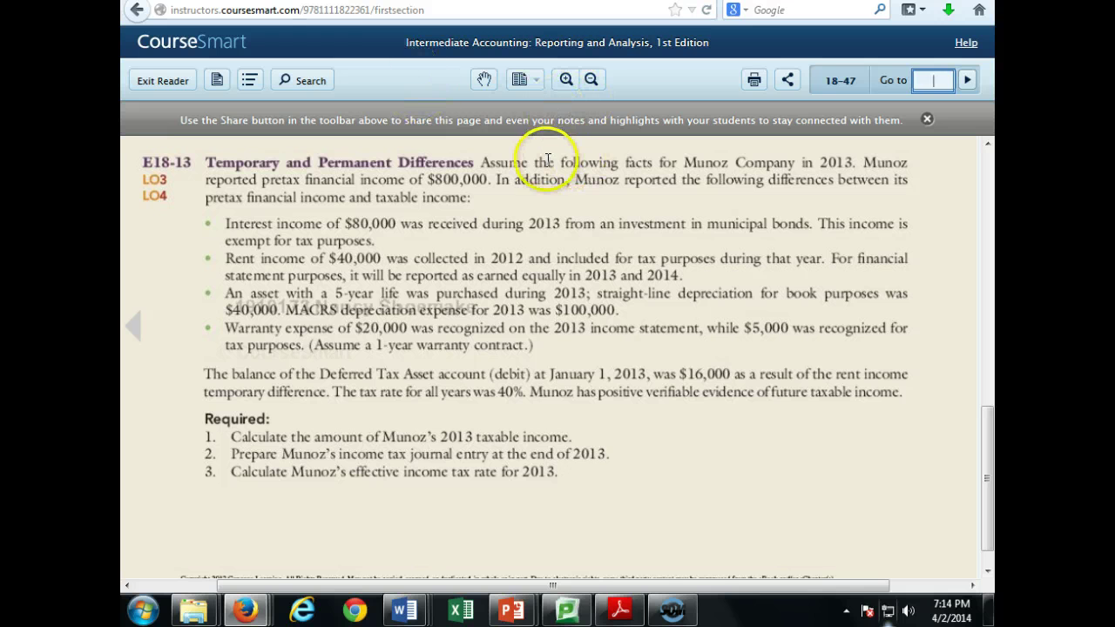
{"action": "left_click", "coordinate": [495, 186]}
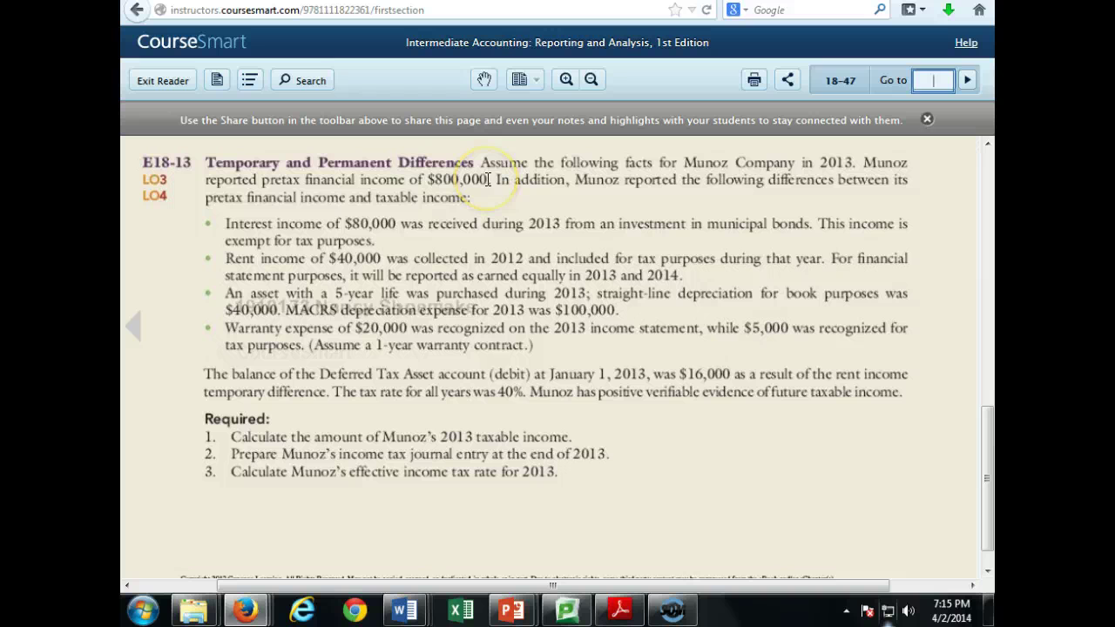
{"action": "left_click", "coordinate": [530, 175]}
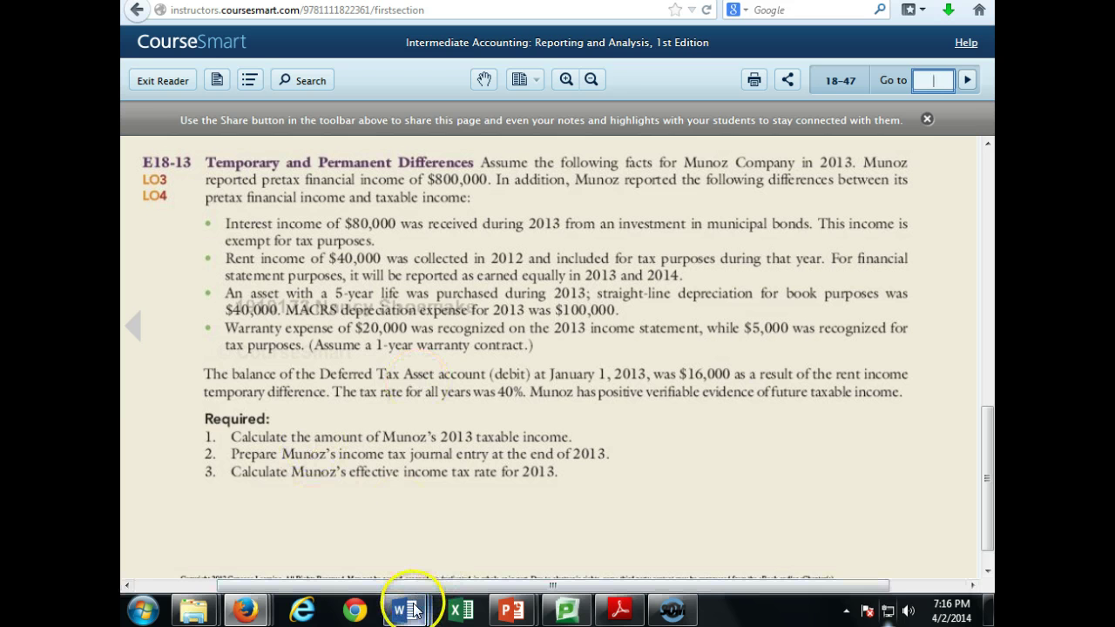
Scroll Chapter 18 Template.pdf to the E18-13 template's Pretax financial income line, then switch to Excel
{"action": "left_click", "coordinate": [619, 610]}
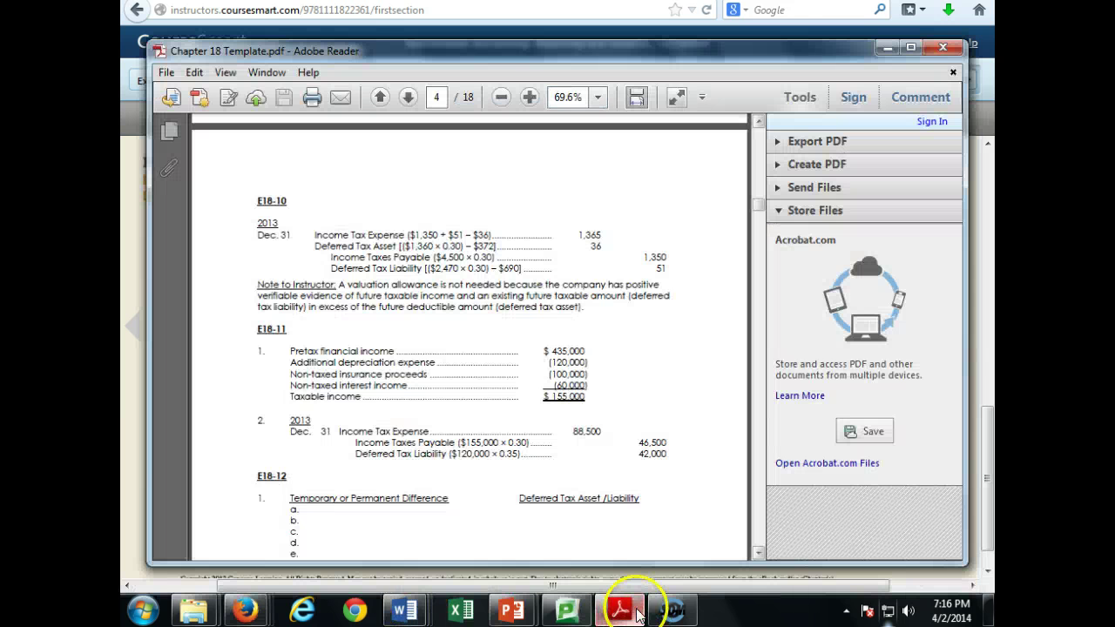
{"action": "left_click", "coordinate": [759, 512]}
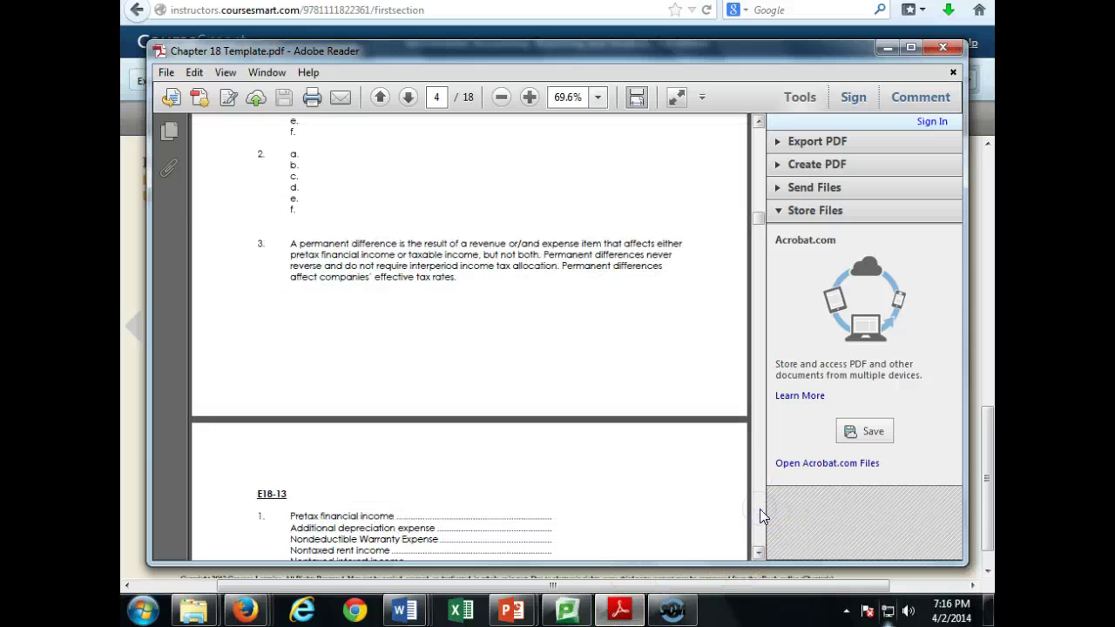
{"action": "left_click", "coordinate": [760, 552]}
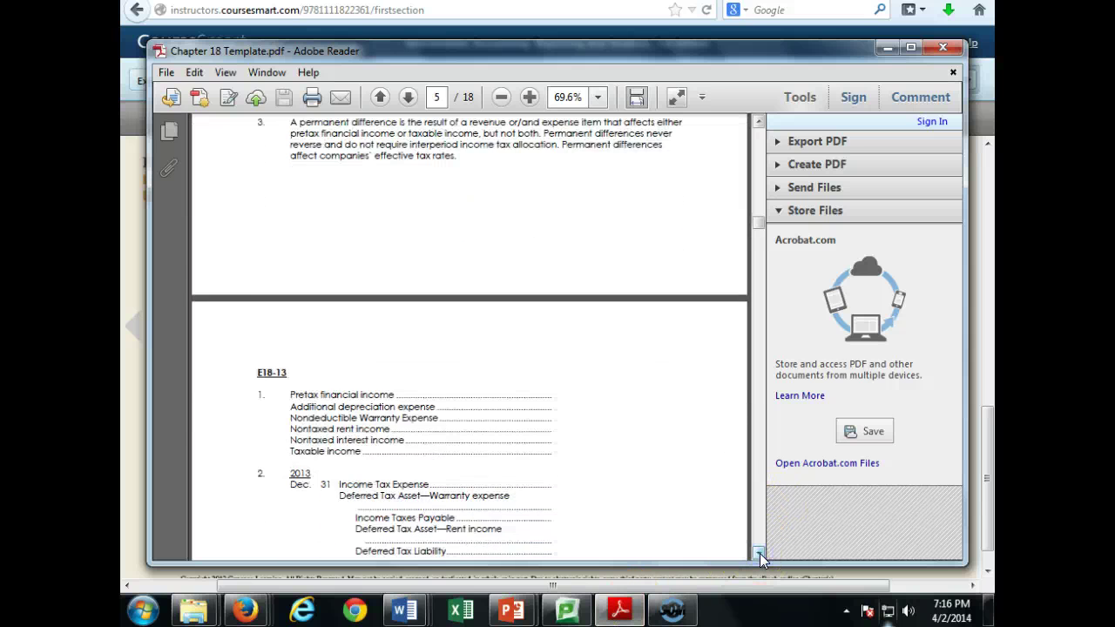
{"action": "left_click", "coordinate": [760, 552]}
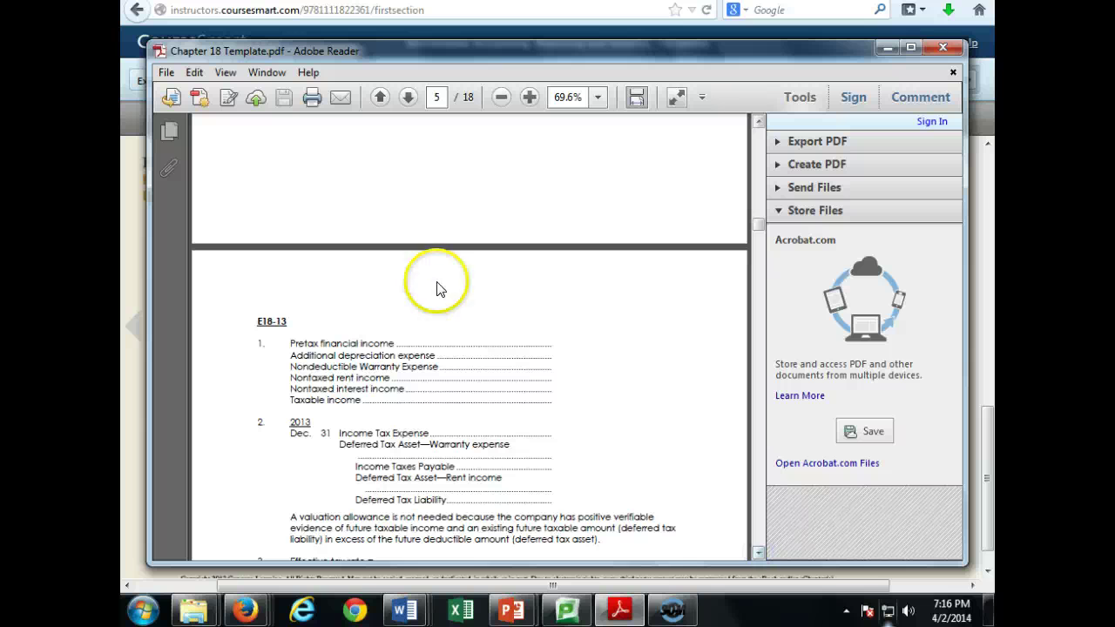
{"action": "left_click", "coordinate": [548, 348]}
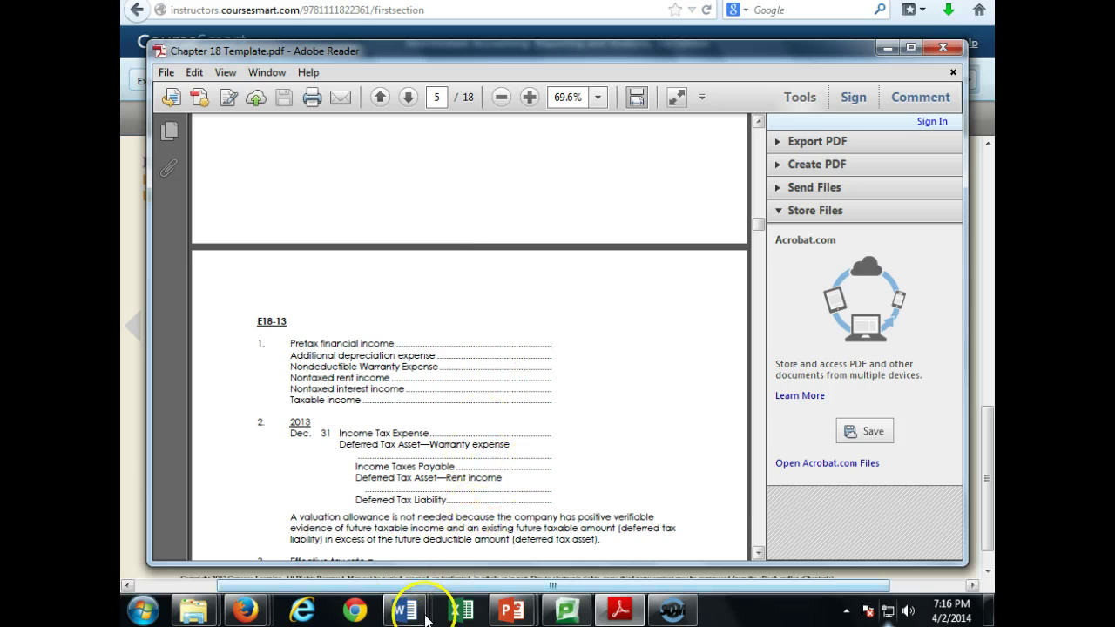
{"action": "left_click", "coordinate": [464, 612]}
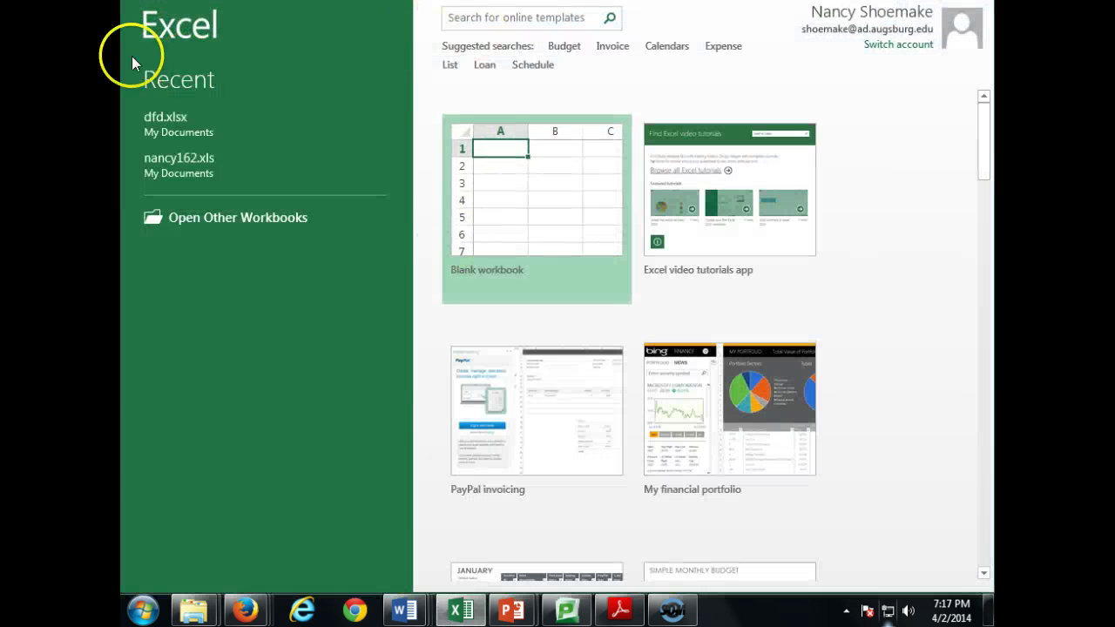
In a new blank workbook, widen column A and enter 'Pretax financial income' in A1
{"action": "left_click", "coordinate": [475, 277]}
{"action": "left_click_drag", "start_coordinate": [195, 144], "coordinate": [342, 155]}
{"action": "left_click", "coordinate": [937, 582]}
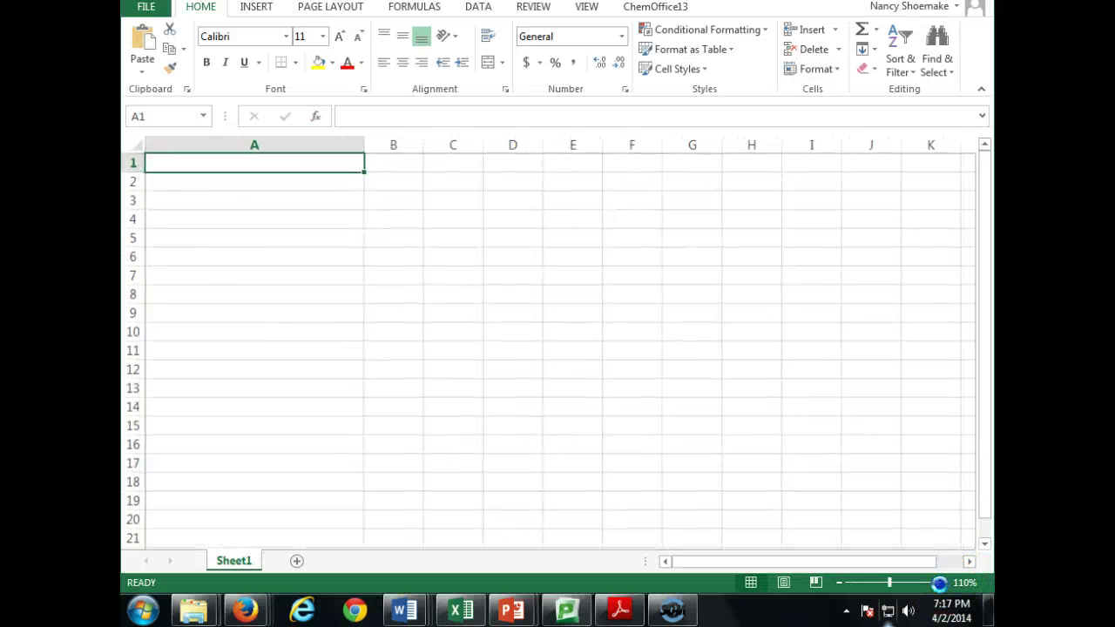
{"action": "left_click", "coordinate": [938, 582]}
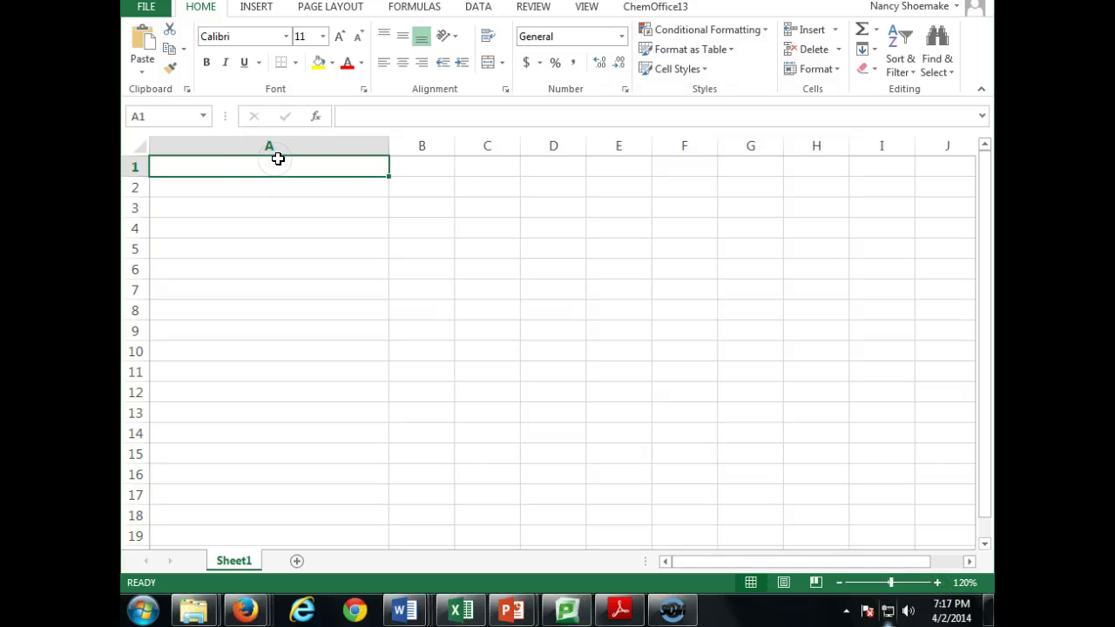
{"action": "type", "text": "Pretax finan"}
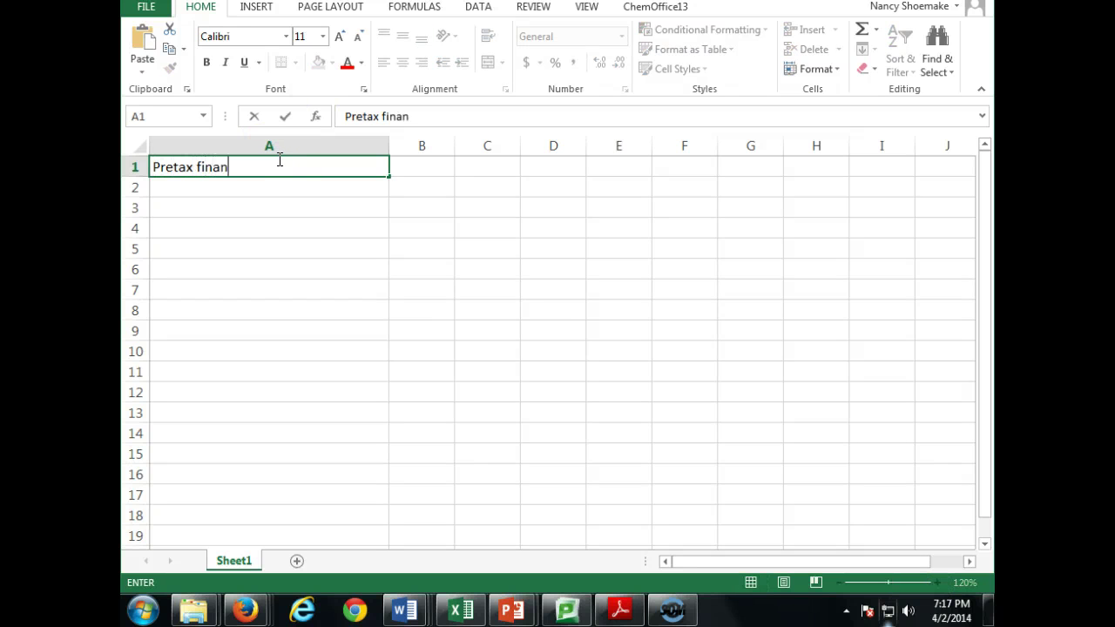
{"action": "type", "text": "cial income"}
{"action": "key", "text": "Tab"}
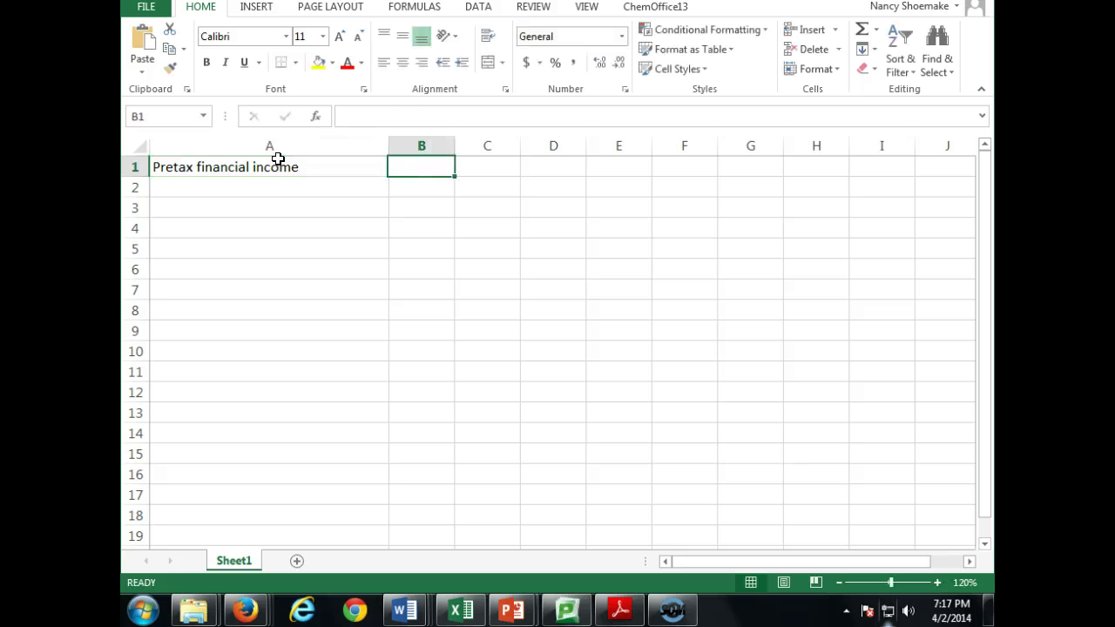
Enter 800000 in B1 with accounting format and no decimals, with column B widened and zoom at 140%
{"action": "left_click_drag", "start_coordinate": [455, 146], "coordinate": [548, 155]}
{"action": "left_click", "coordinate": [937, 582]}
{"action": "left_click", "coordinate": [937, 582]}
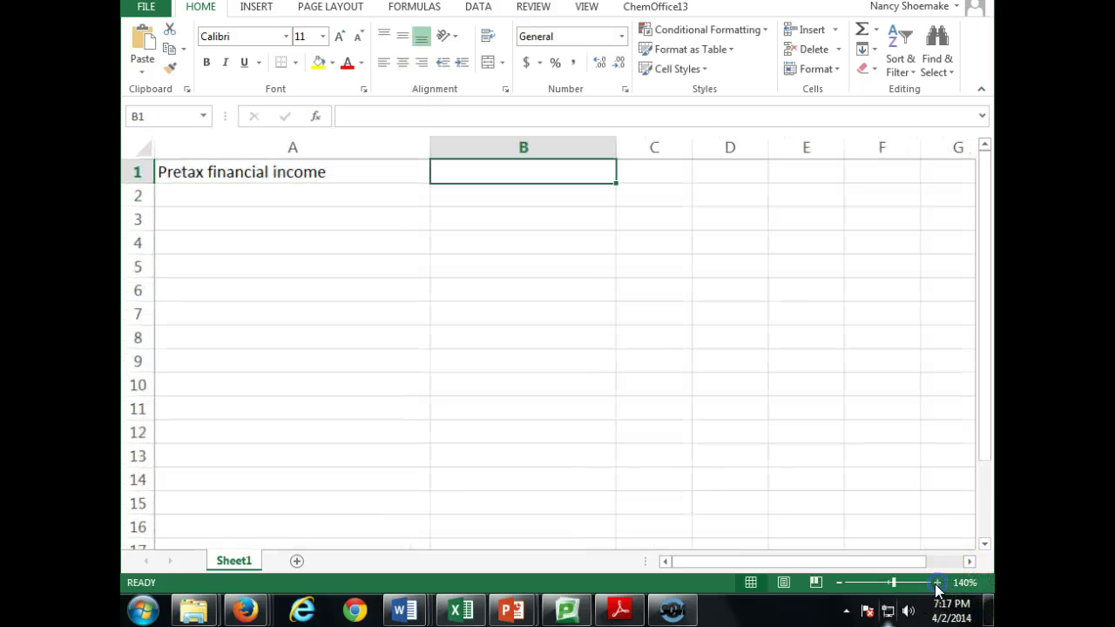
{"action": "left_click", "coordinate": [526, 63]}
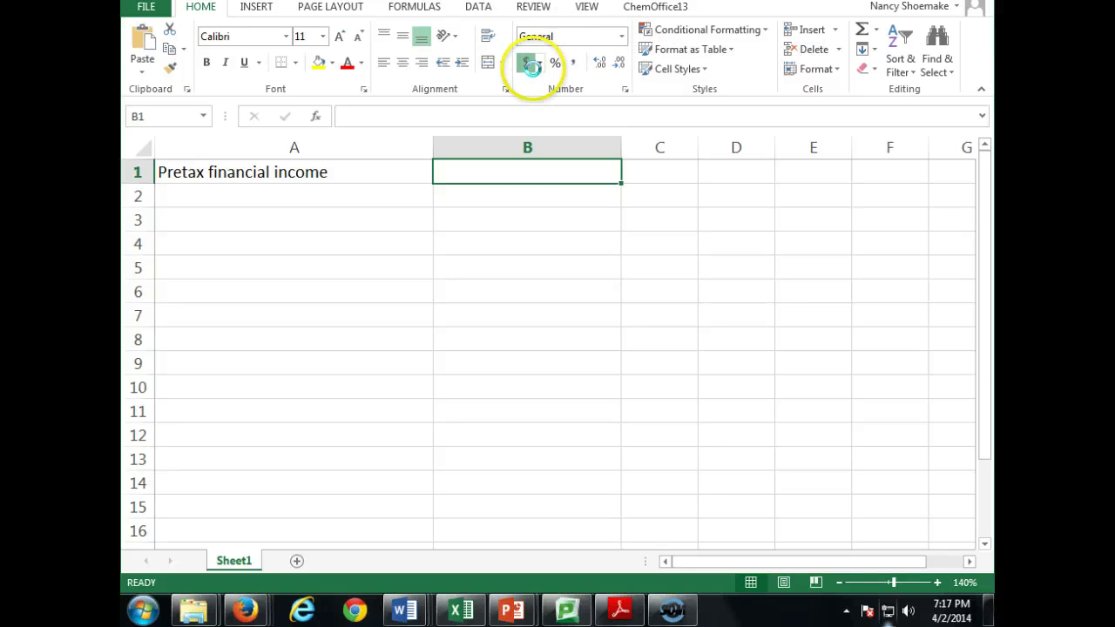
{"action": "type", "text": "800000"}
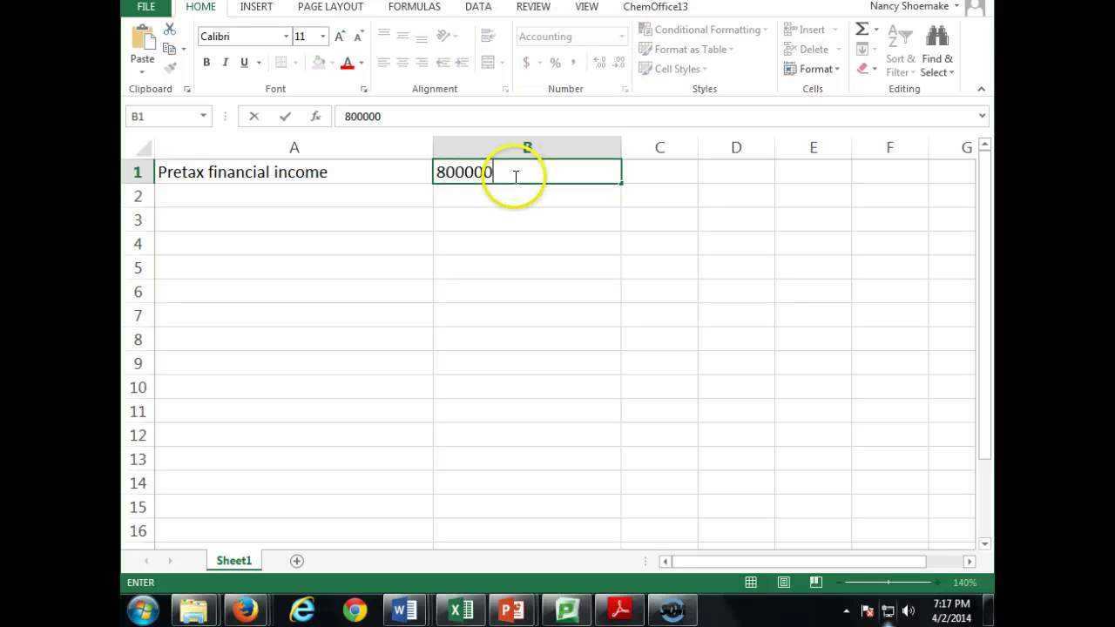
{"action": "key", "text": "Return"}
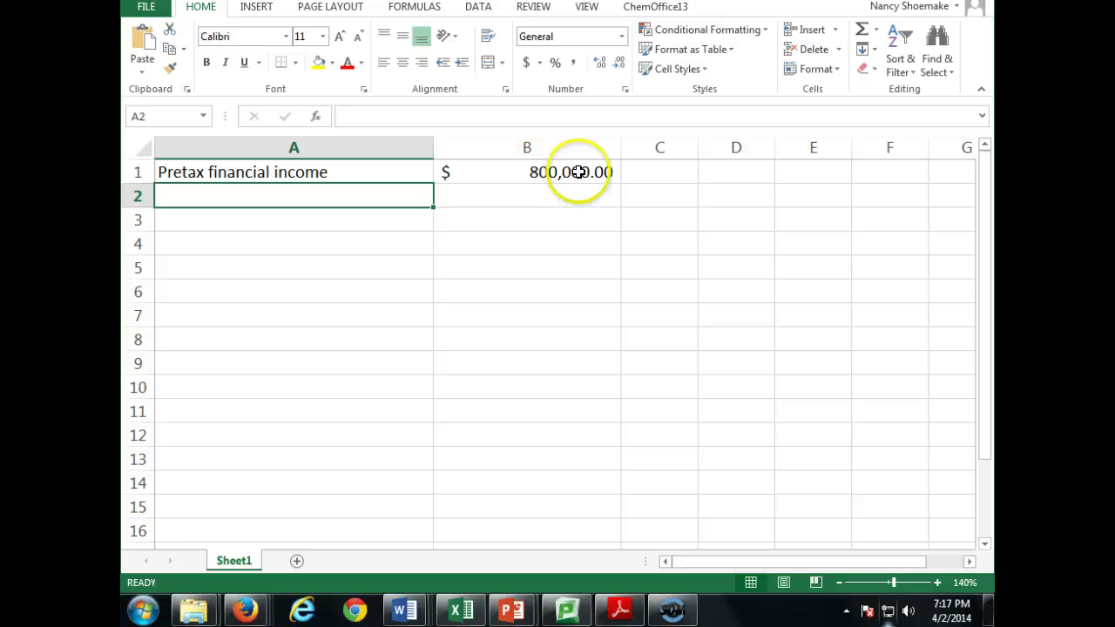
{"action": "left_click", "coordinate": [617, 63]}
{"action": "left_click", "coordinate": [529, 170]}
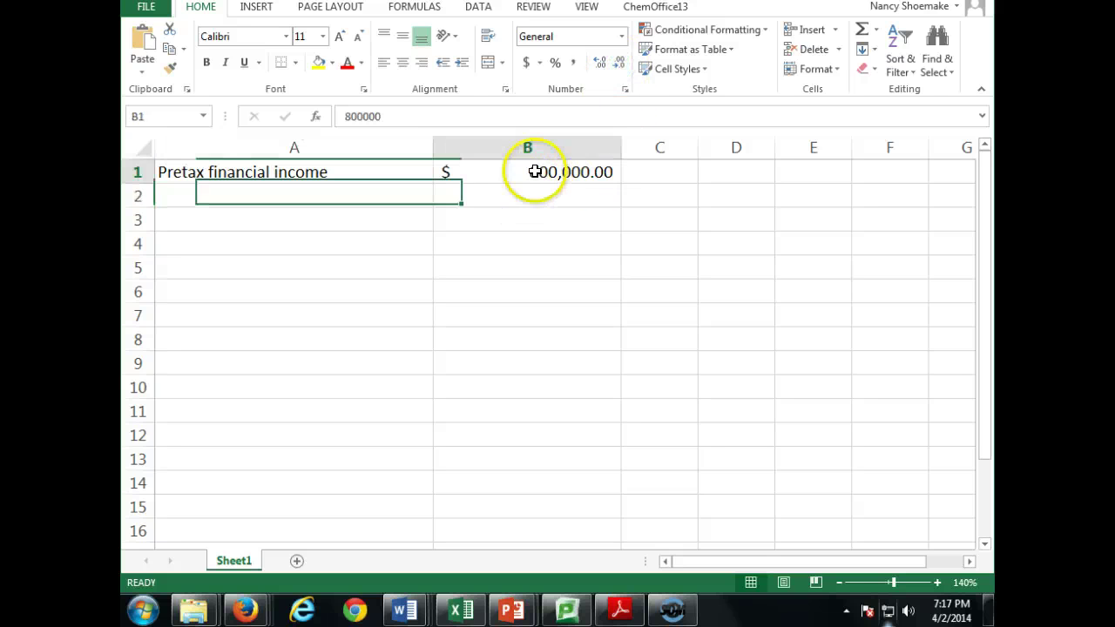
{"action": "left_click", "coordinate": [619, 63]}
{"action": "left_click", "coordinate": [620, 63]}
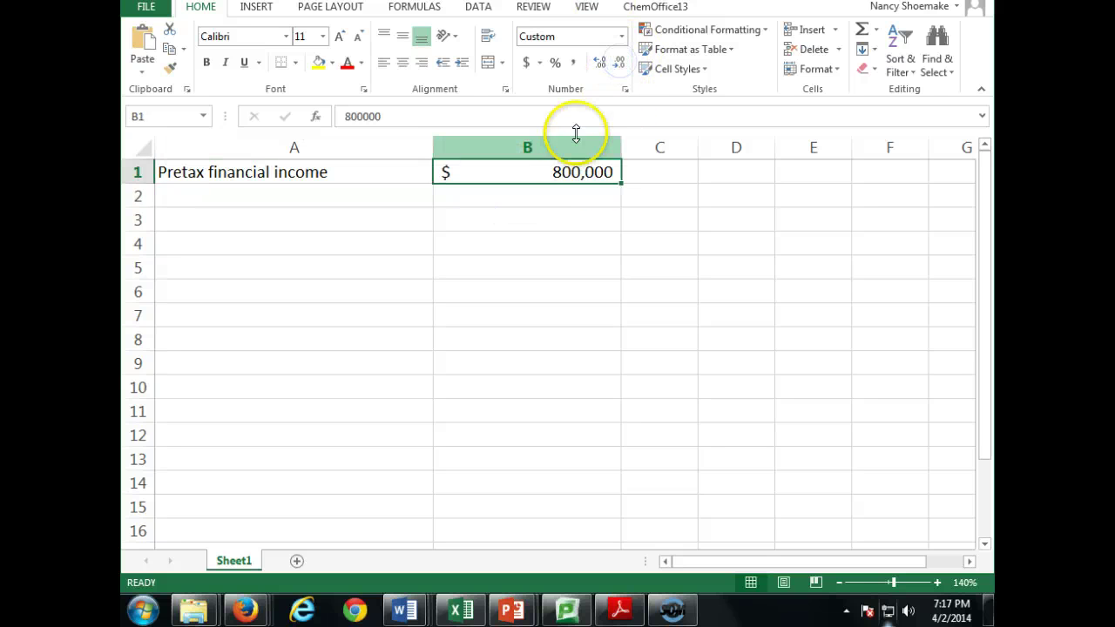
Give column B accounting format with no decimals and narrow column A to fit its label
{"action": "left_click_drag", "start_coordinate": [549, 180], "coordinate": [535, 562]}
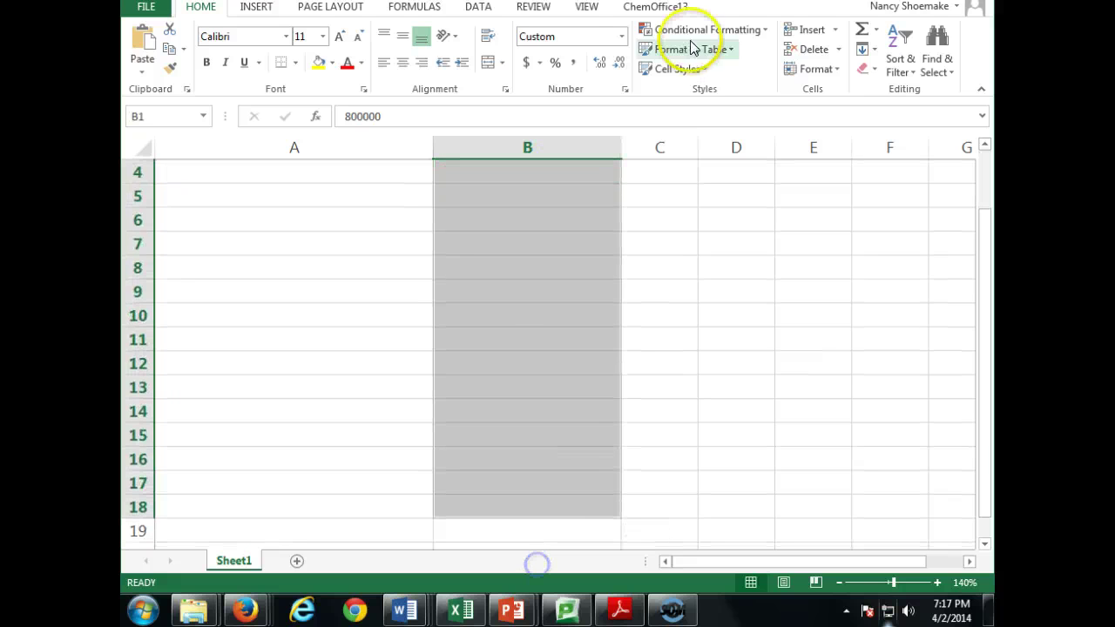
{"action": "left_click", "coordinate": [610, 37]}
{"action": "left_click", "coordinate": [528, 64]}
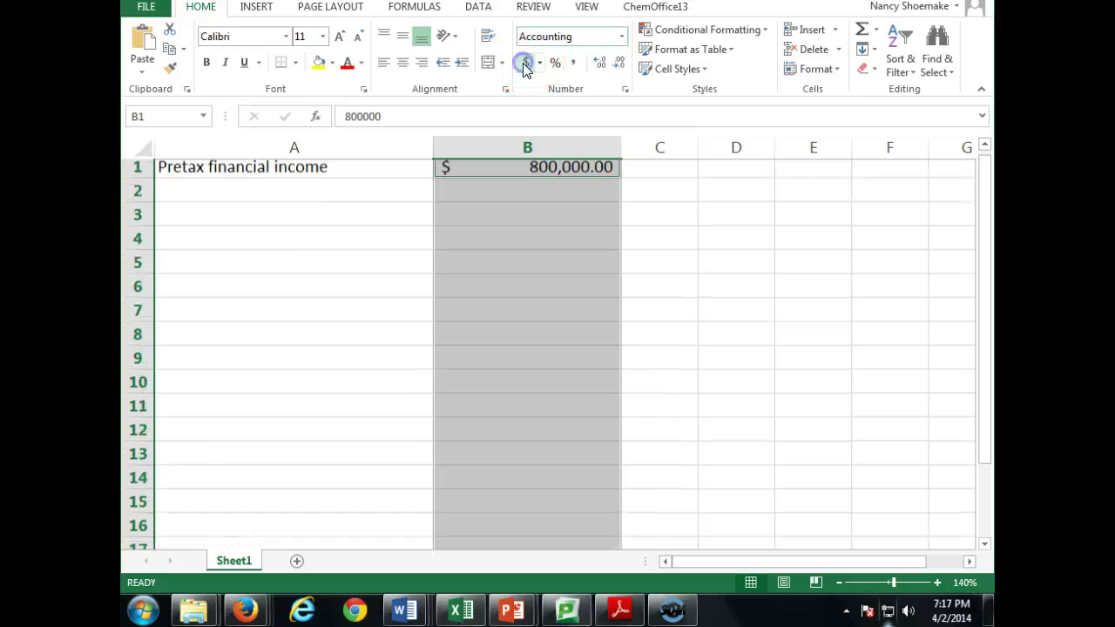
{"action": "left_click", "coordinate": [618, 63]}
{"action": "left_click", "coordinate": [620, 65]}
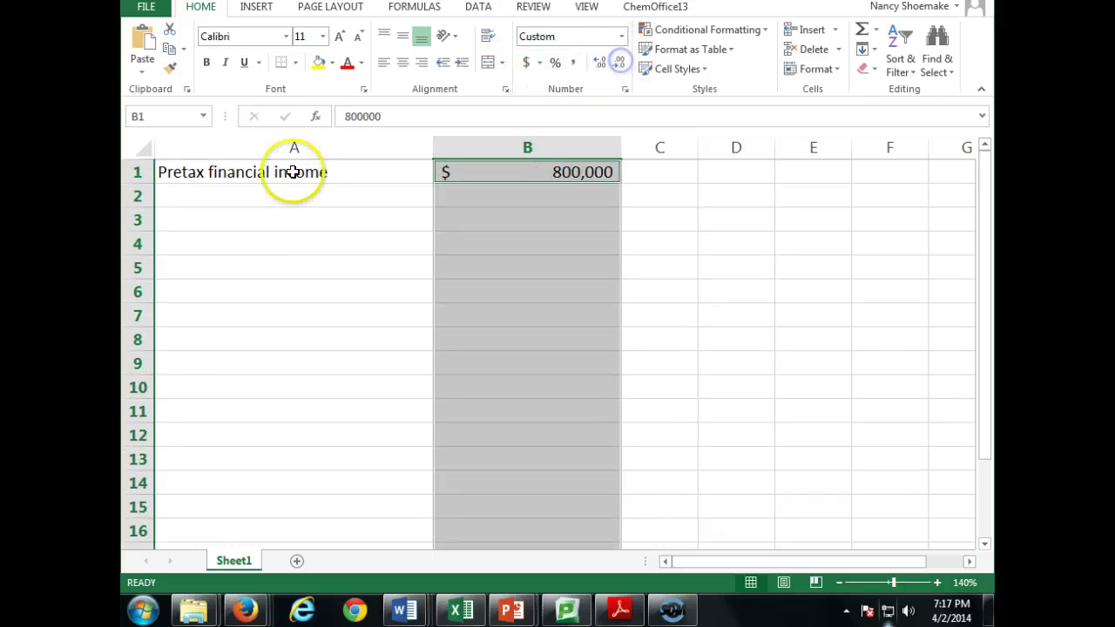
{"action": "left_click", "coordinate": [273, 200]}
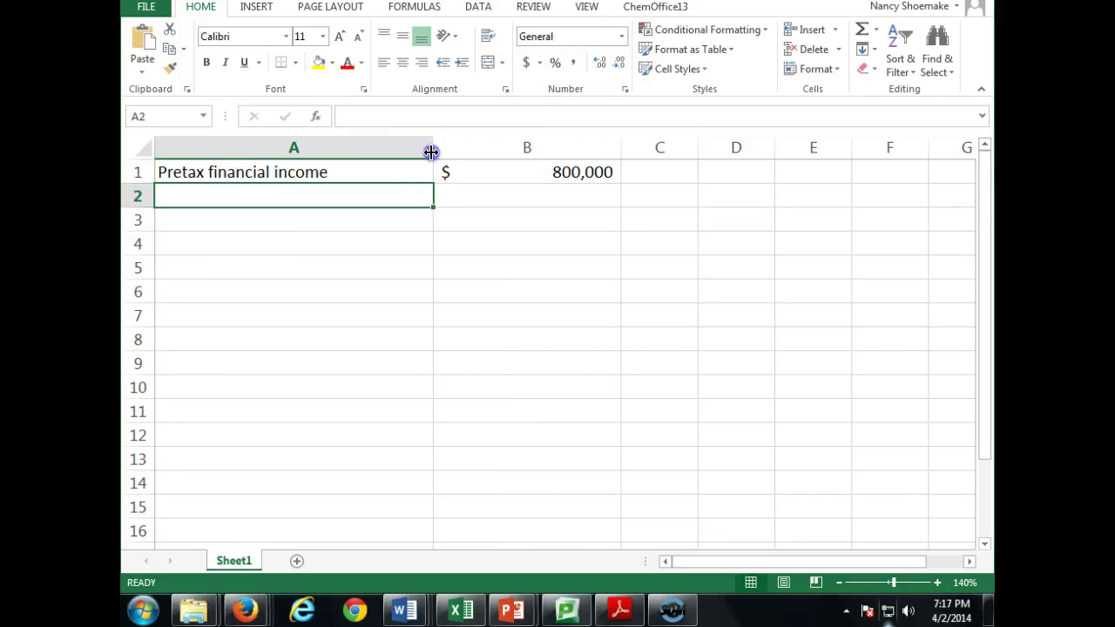
{"action": "left_click_drag", "start_coordinate": [430, 149], "coordinate": [378, 154]}
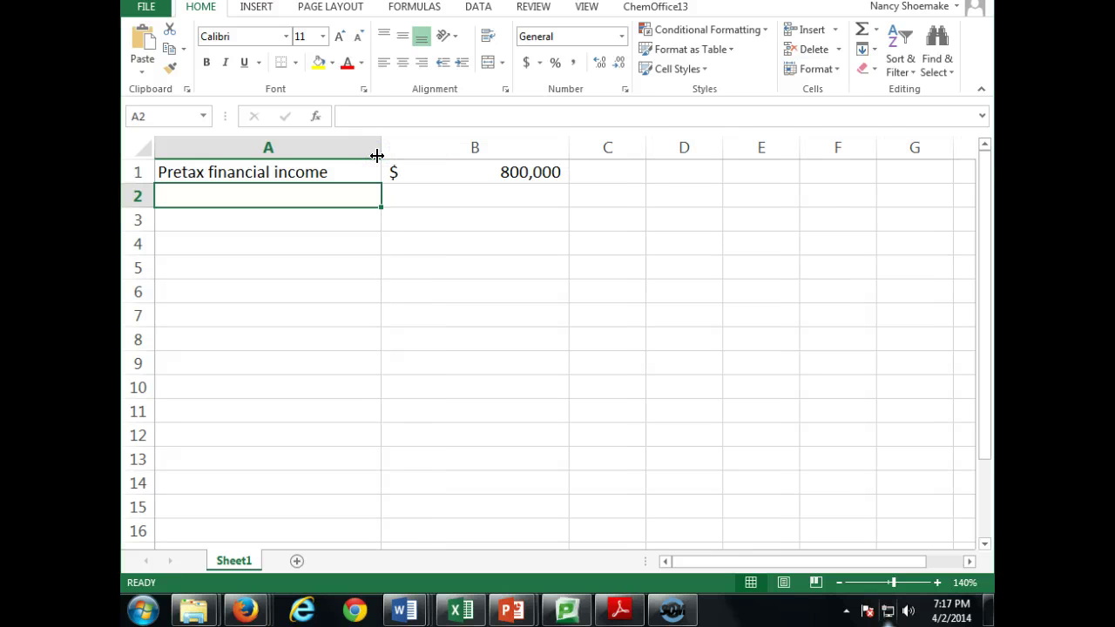
{"action": "left_click", "coordinate": [244, 610]}
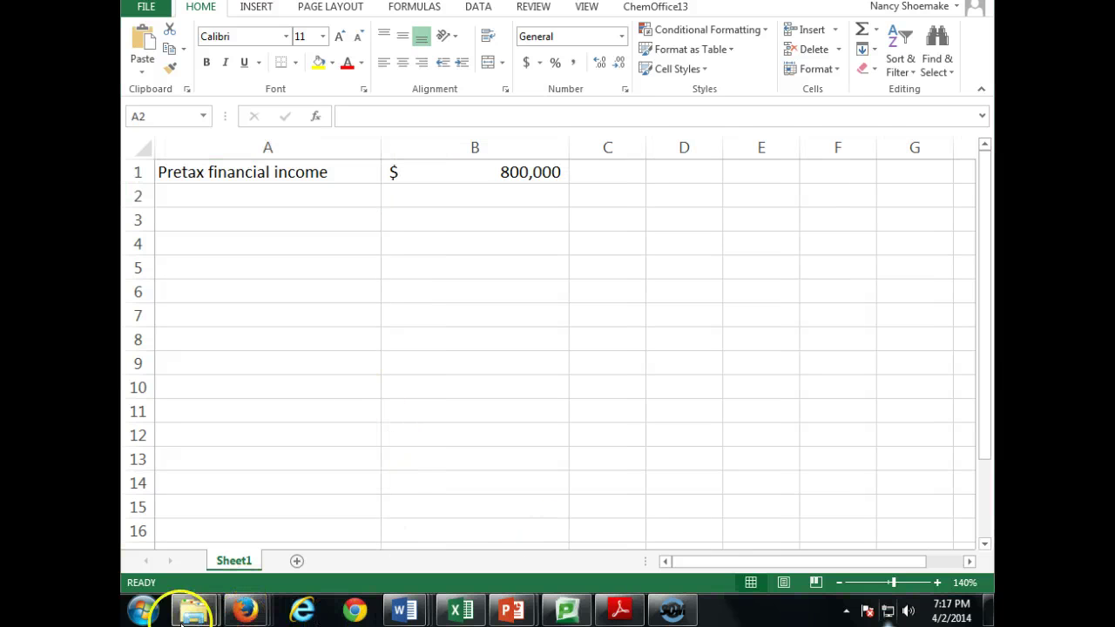
{"action": "mouse_move", "coordinate": [373, 612]}
{"action": "left_click", "coordinate": [684, 545]}
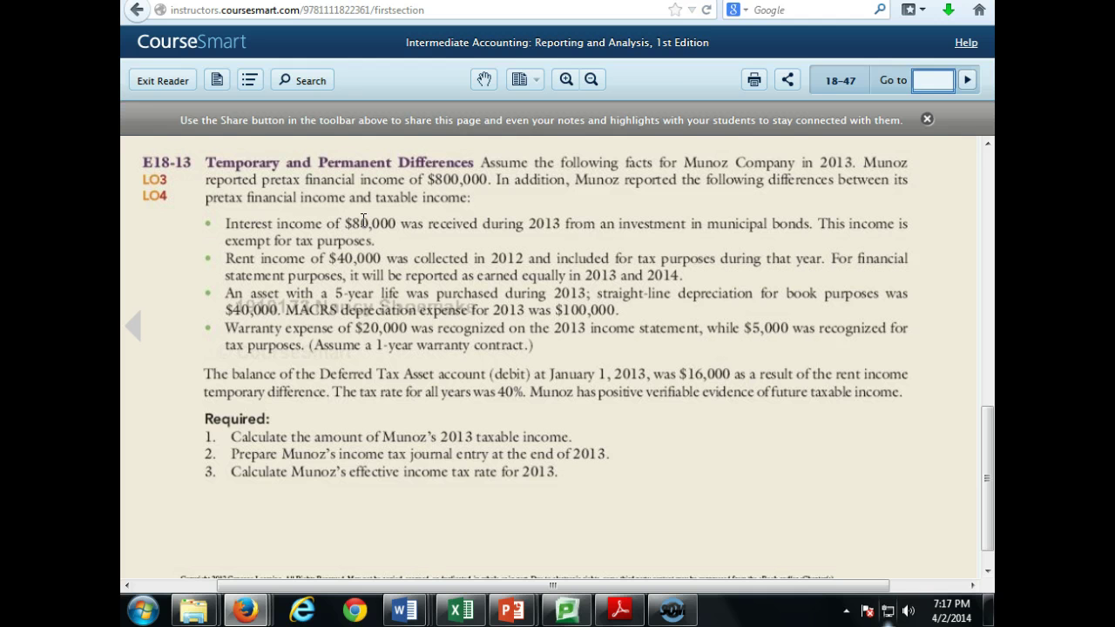
{"action": "left_click", "coordinate": [347, 215]}
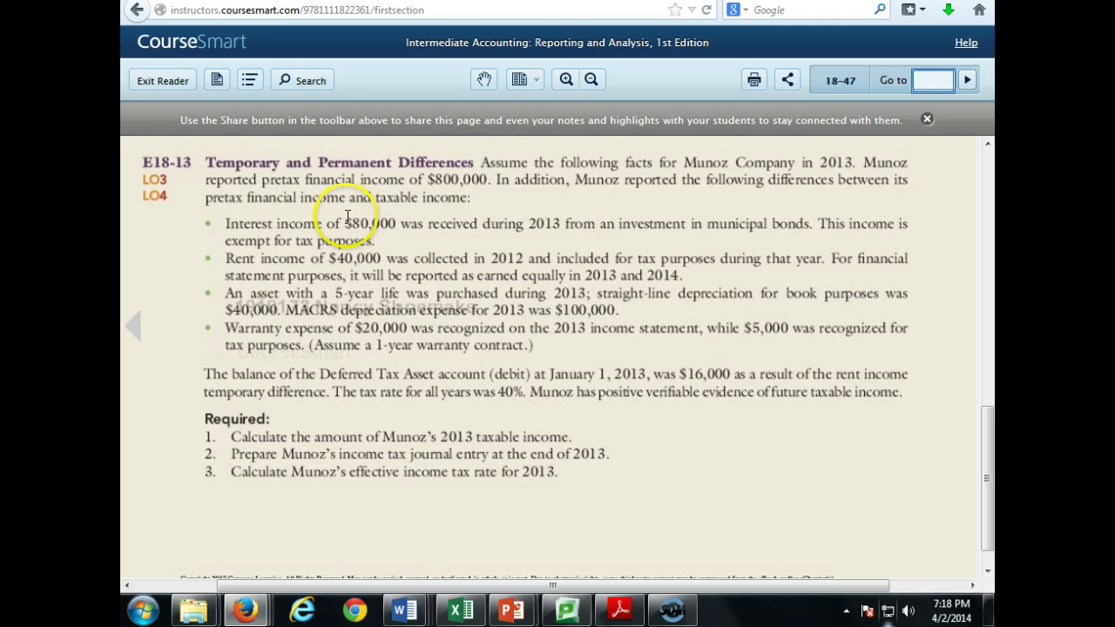
{"action": "left_click", "coordinate": [426, 174]}
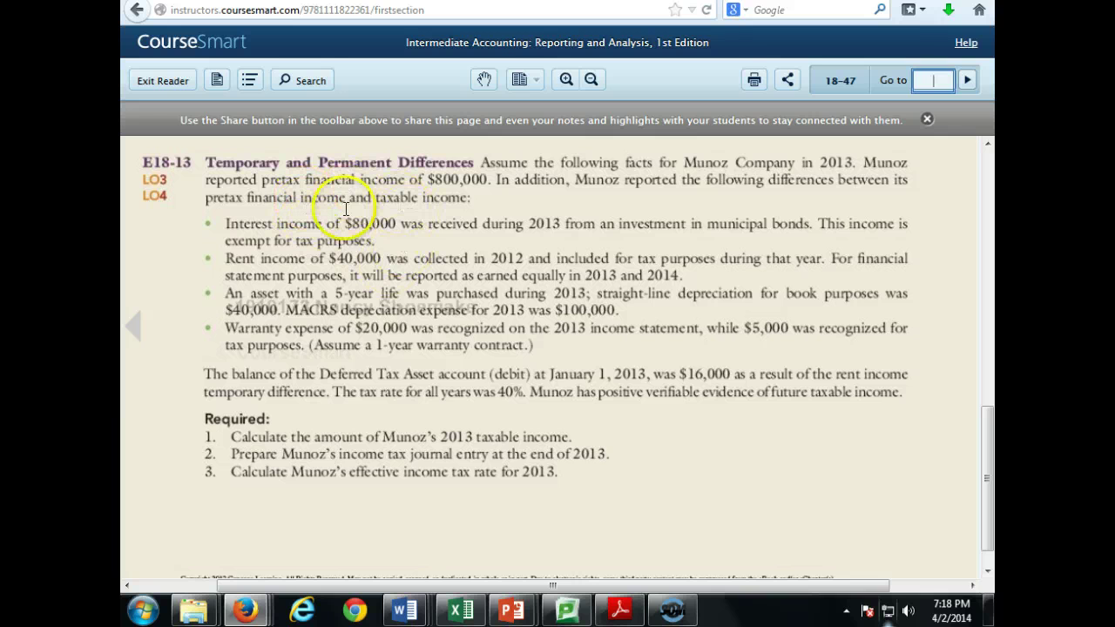
{"action": "left_click", "coordinate": [459, 612]}
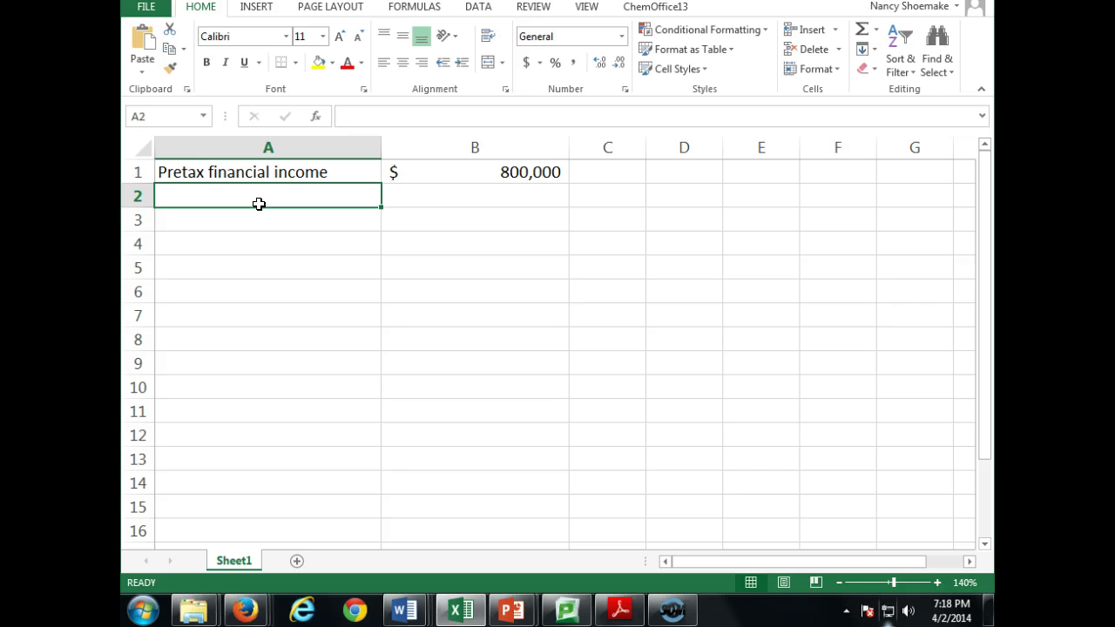
Enter 'Nontaxed interest income' in A2 and -80000 in B2, colouring the $(80,000) amount red
{"action": "type", "text": "Nontax"}
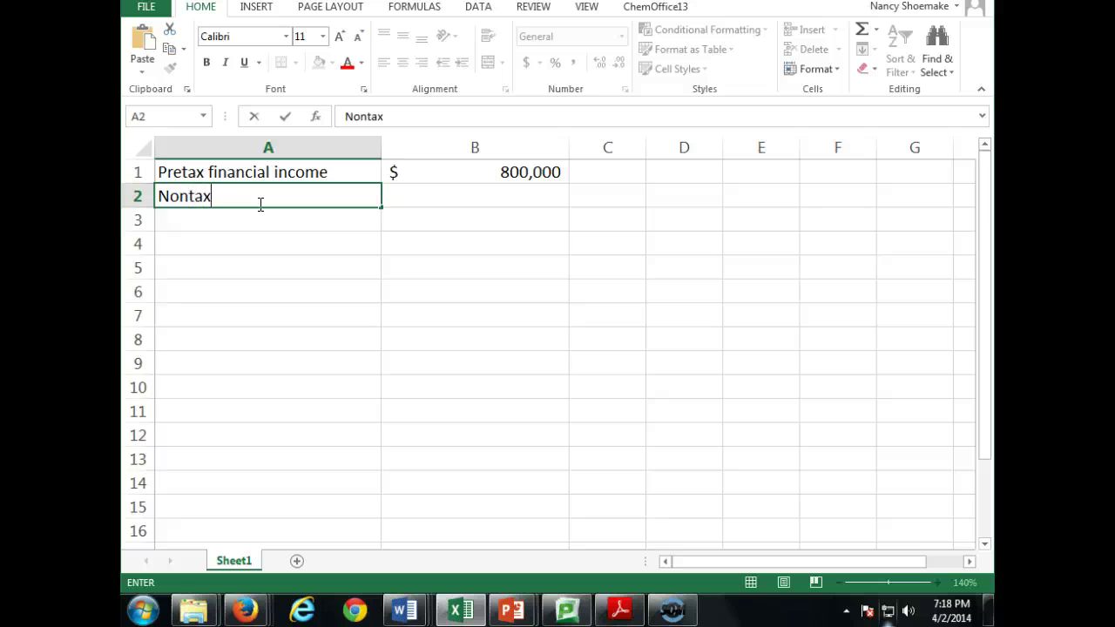
{"action": "type", "text": "ed interest income"}
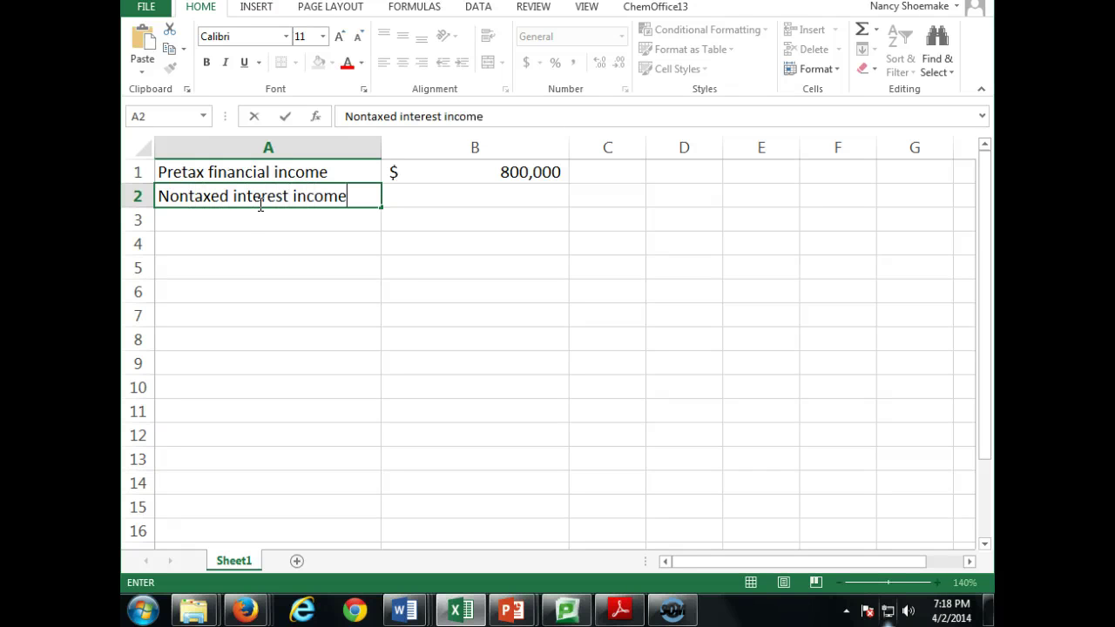
{"action": "key", "text": "Tab"}
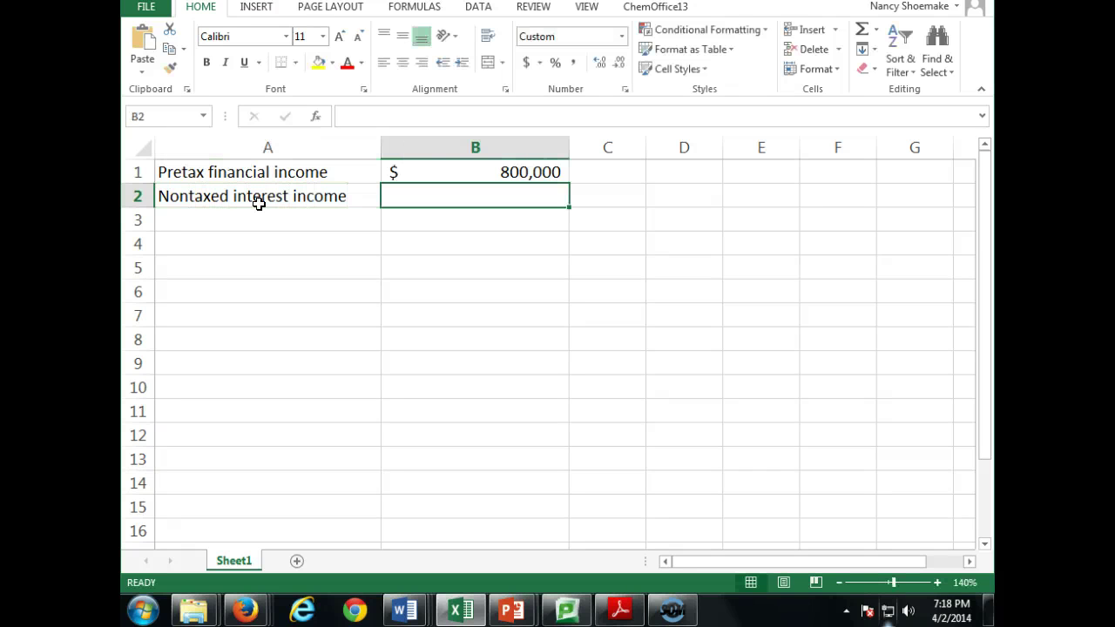
{"action": "type", "text": "-"}
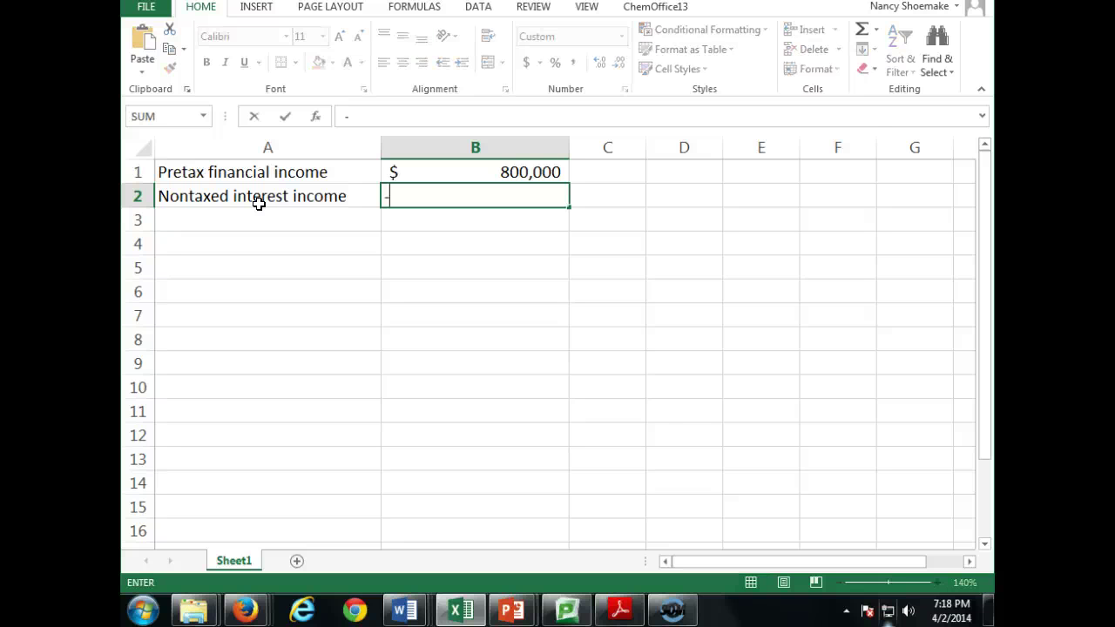
{"action": "type", "text": "80000"}
{"action": "key", "text": "Return"}
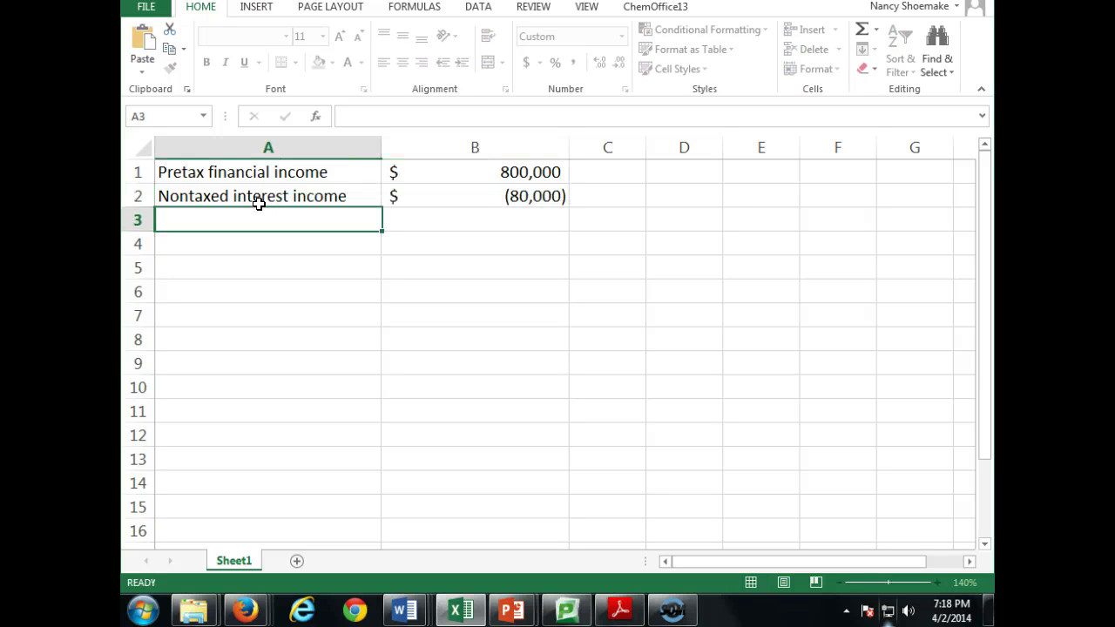
{"action": "left_click", "coordinate": [508, 196]}
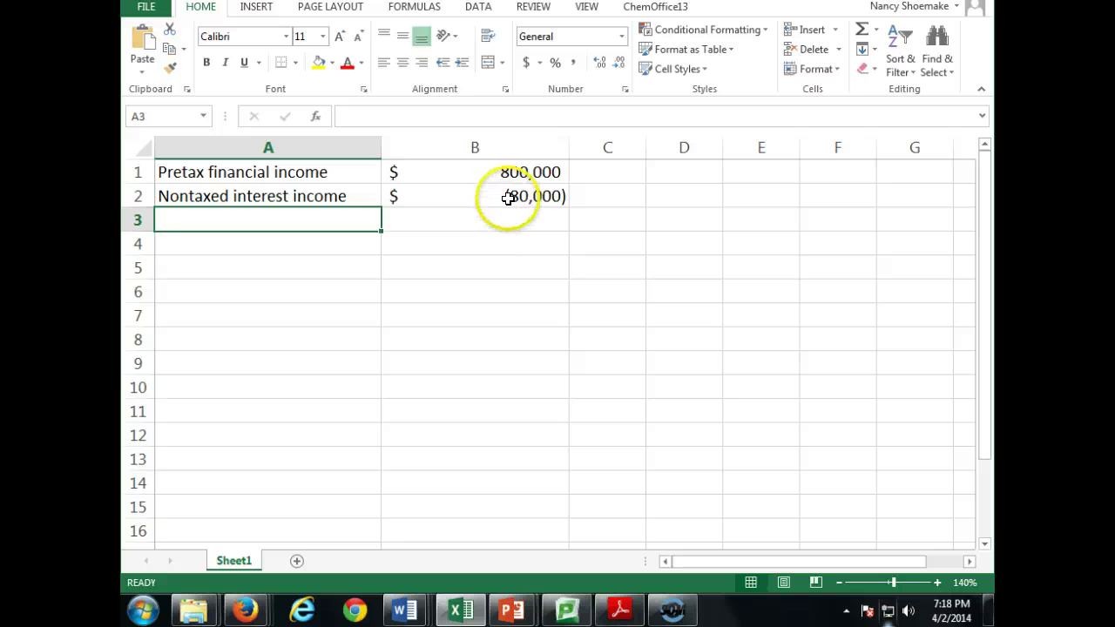
{"action": "left_click", "coordinate": [360, 68]}
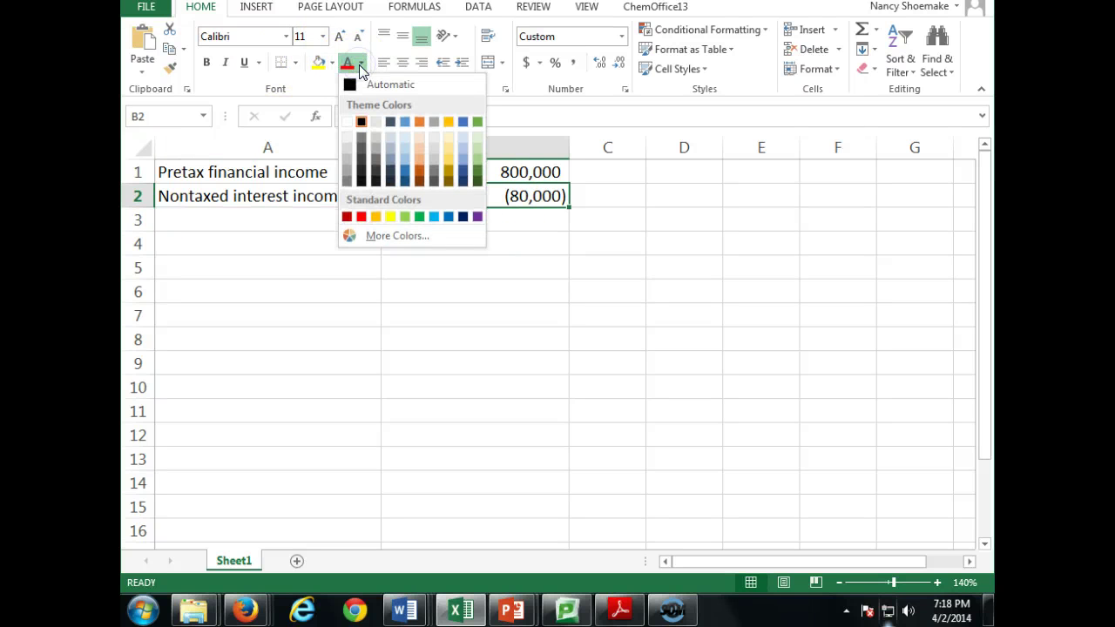
{"action": "left_click", "coordinate": [361, 216]}
{"action": "left_click", "coordinate": [252, 222]}
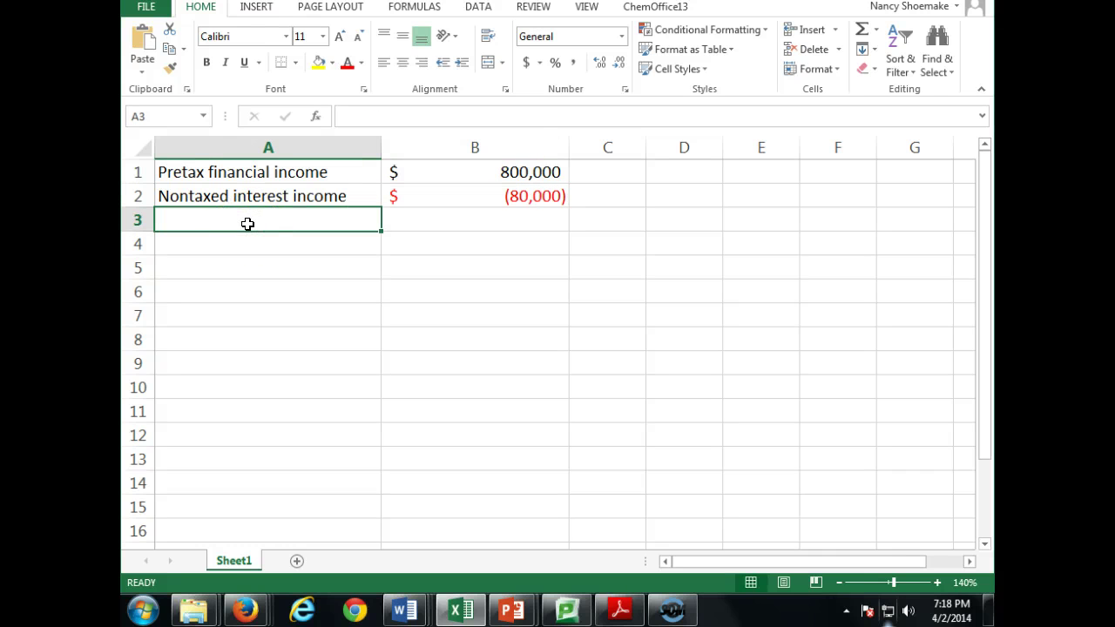
{"action": "mouse_move", "coordinate": [248, 607]}
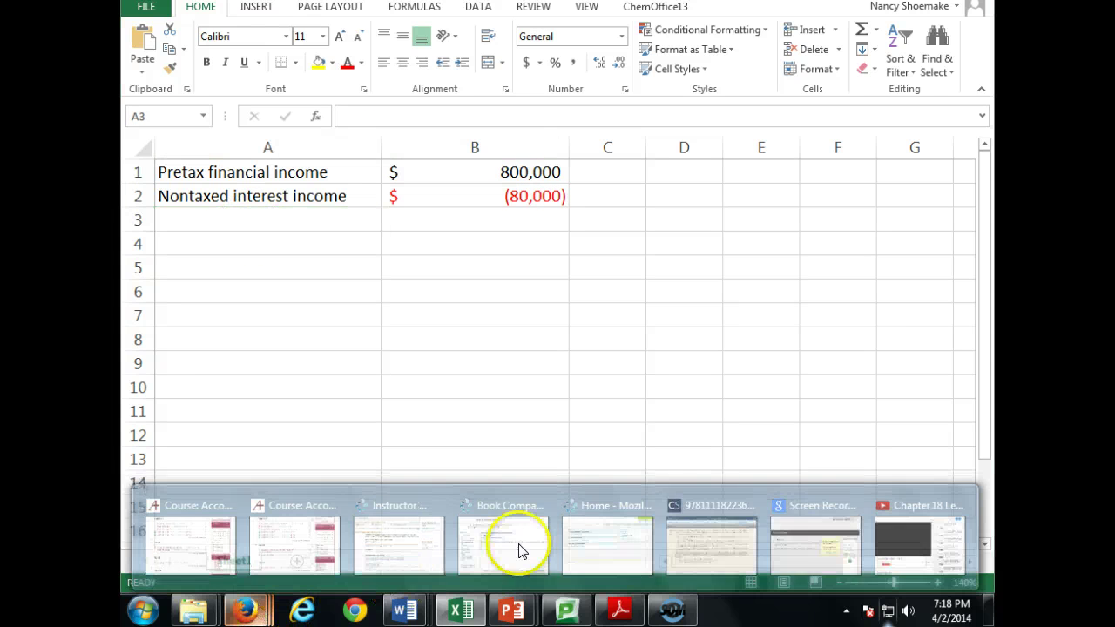
{"action": "left_click", "coordinate": [698, 533]}
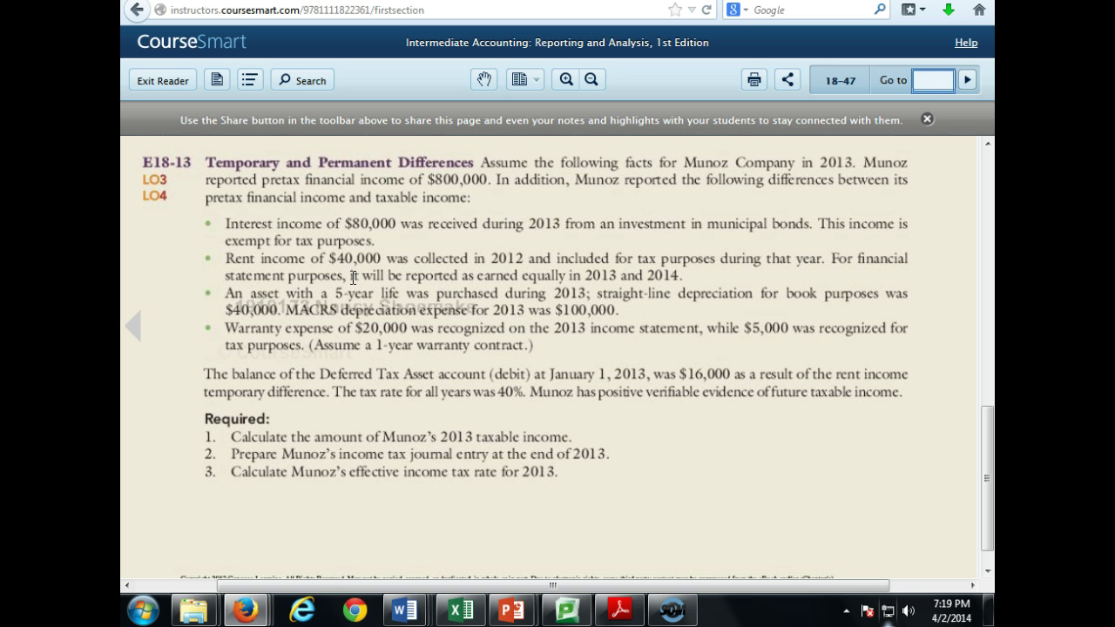
{"action": "left_click", "coordinate": [460, 608]}
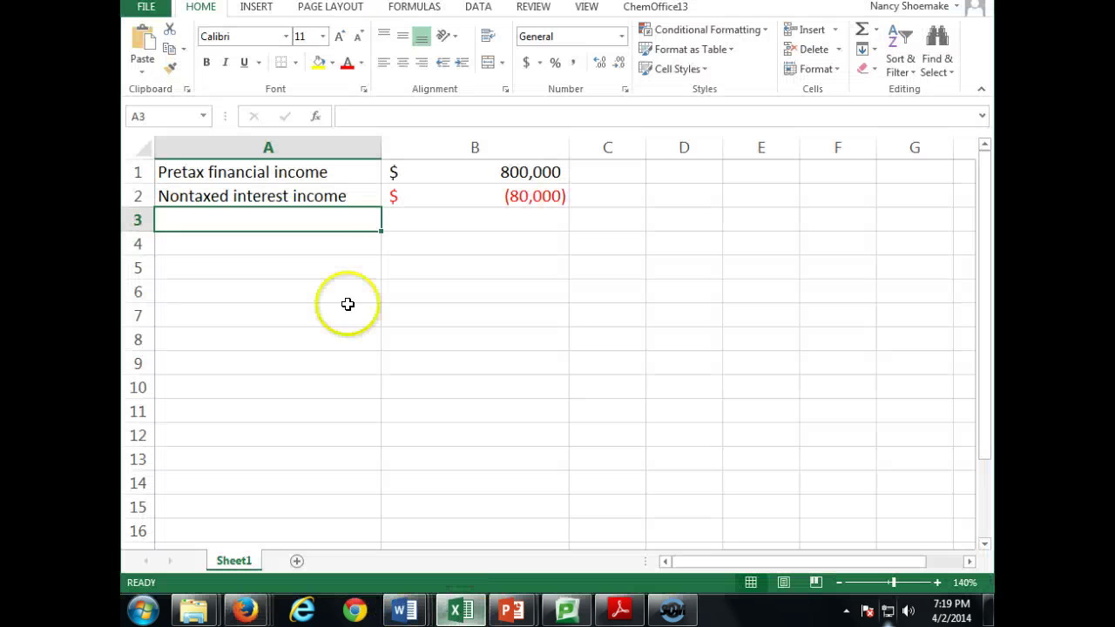
{"action": "left_click", "coordinate": [451, 174]}
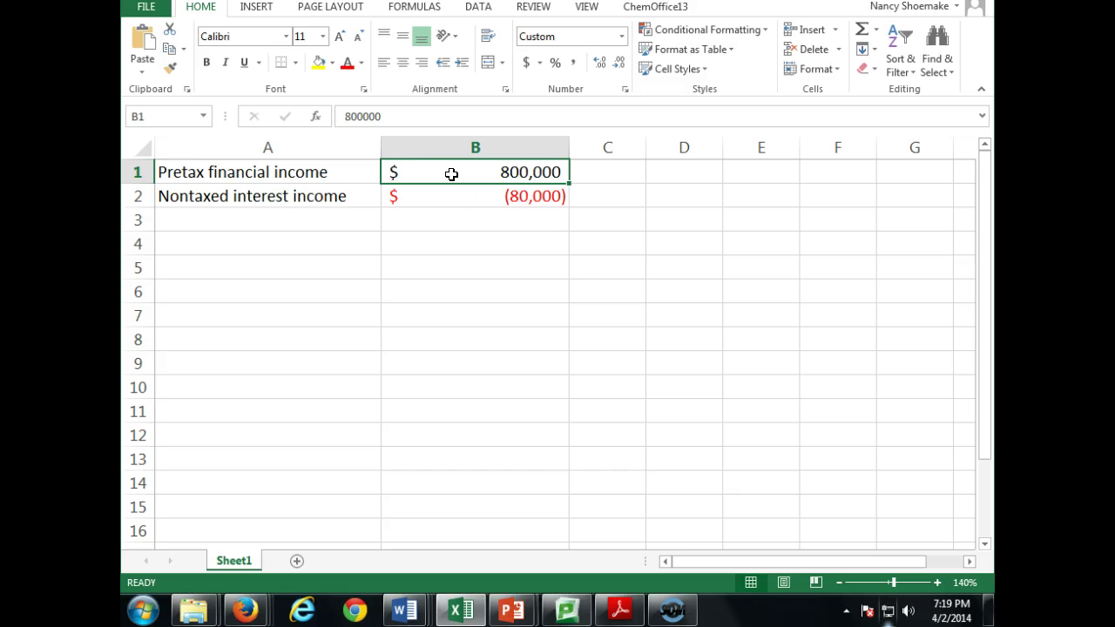
{"action": "left_click", "coordinate": [307, 226]}
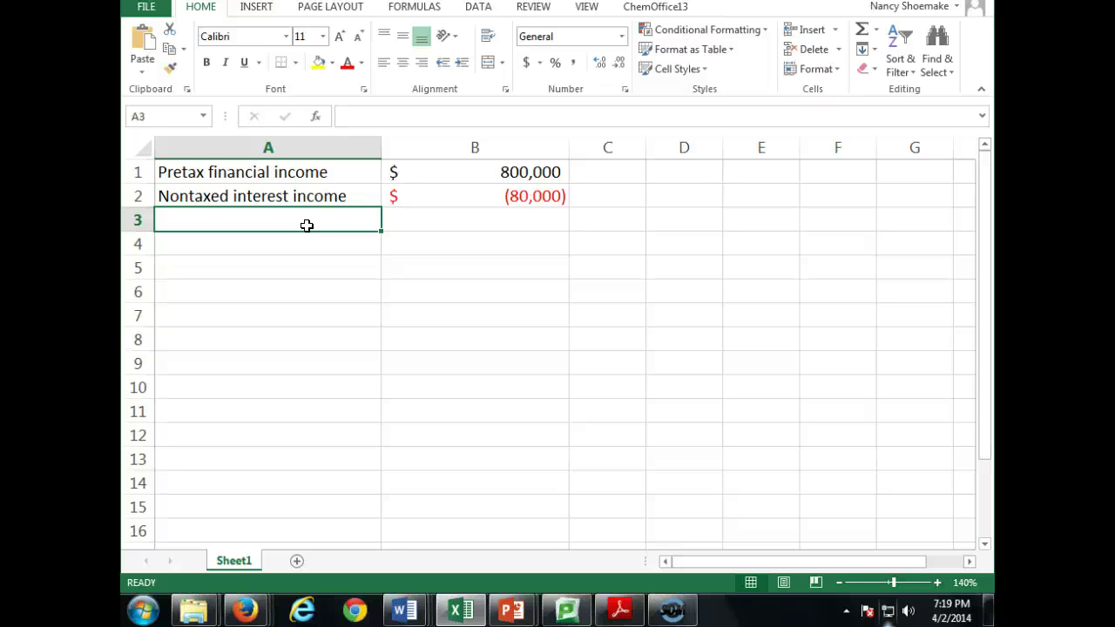
{"action": "left_click", "coordinate": [246, 610]}
{"action": "left_click", "coordinate": [715, 541]}
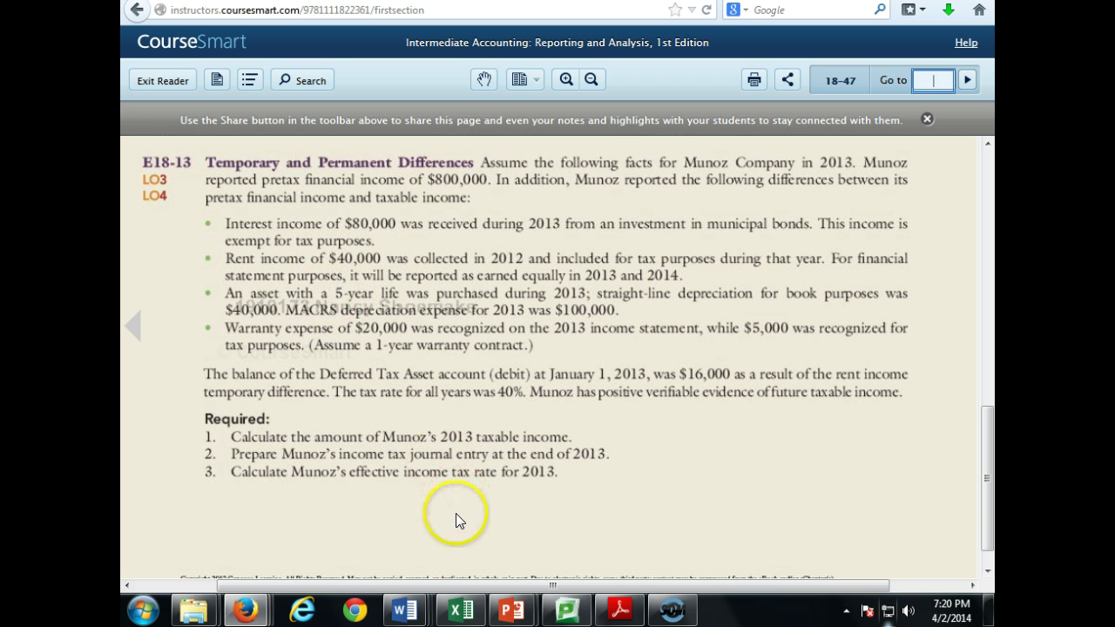
{"action": "left_click", "coordinate": [459, 610]}
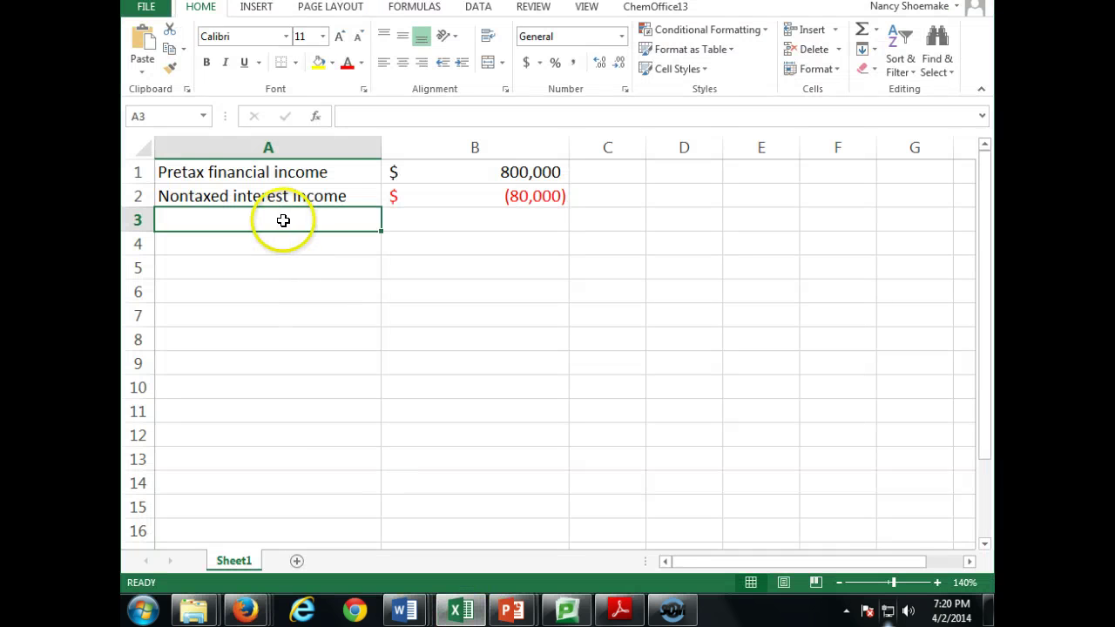